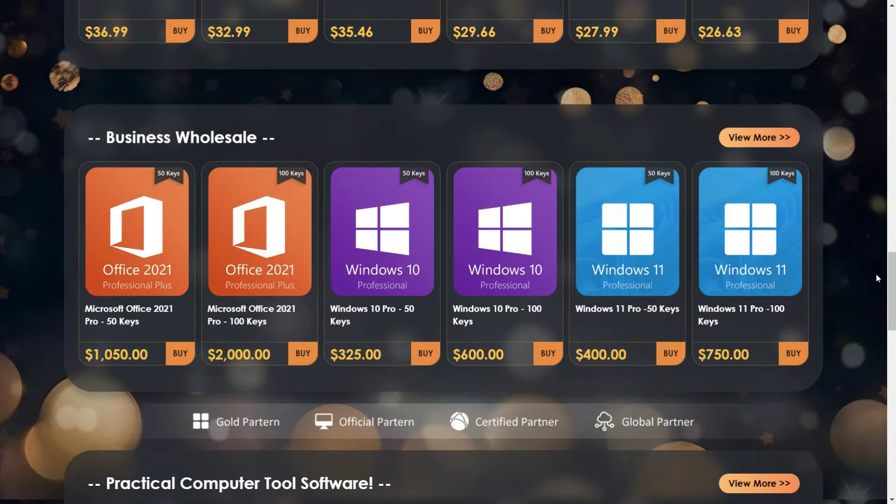
Apply the discount code BI50 to the cart containing the Windows 11 Professional key.
scroll(876, 273, "up", 2)
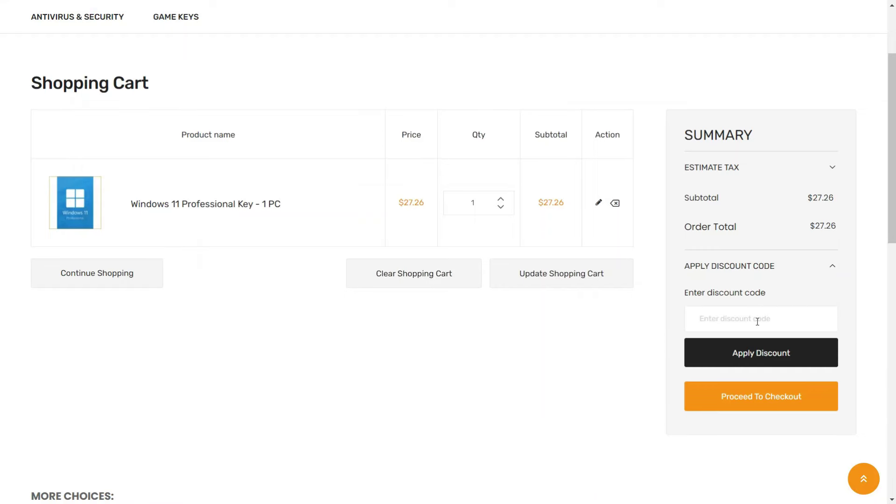
left_click(757, 322)
type("BI50")
key("Return")
left_click_drag(685, 259, 836, 319)
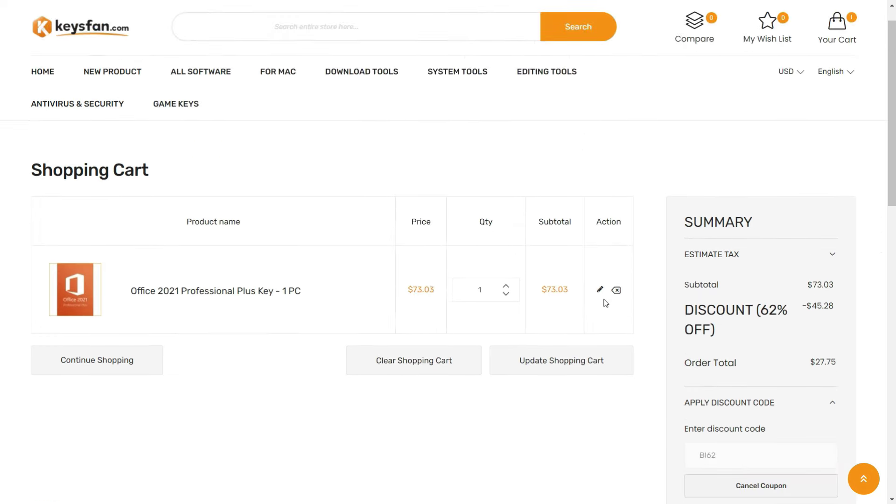
Review the Office 2021 Professional Plus cart with discount code BI62 and the store's New Year offers.
scroll(604, 302, "down", 2)
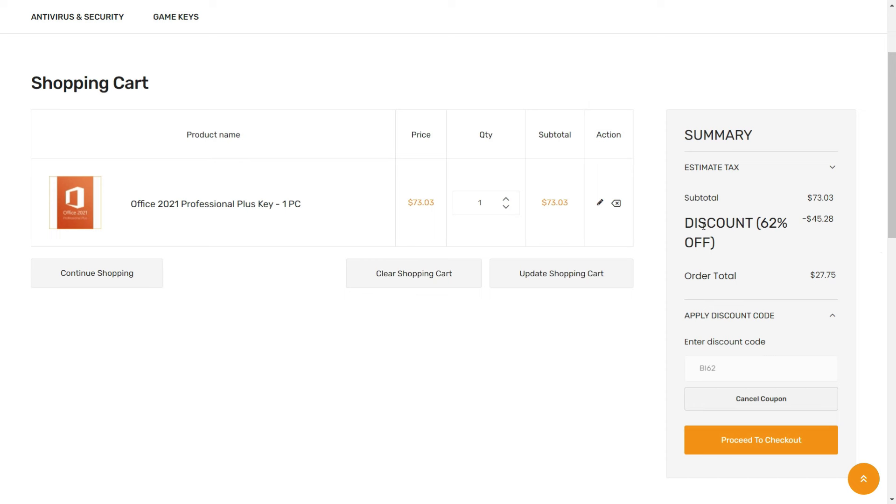
double_click(692, 369)
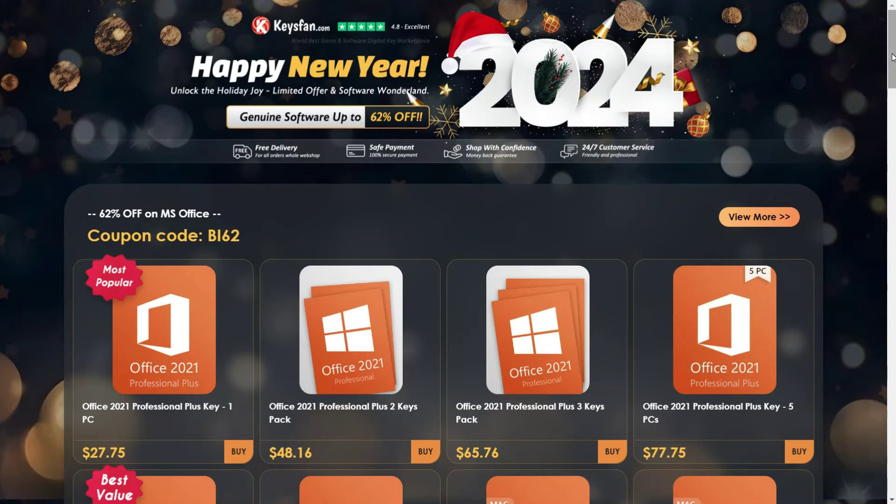
left_click_drag(893, 57, 853, 238)
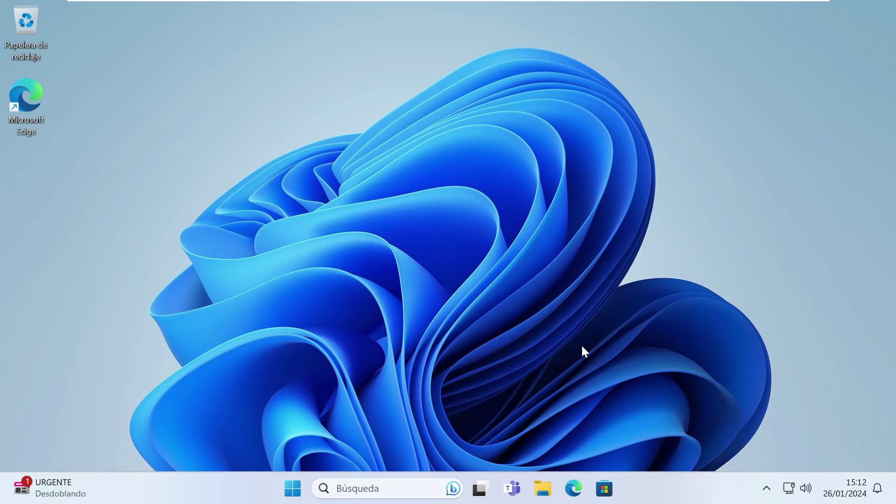
Open Microsoft Edge and search Google for "intel high definition audio driver".
left_click(575, 490)
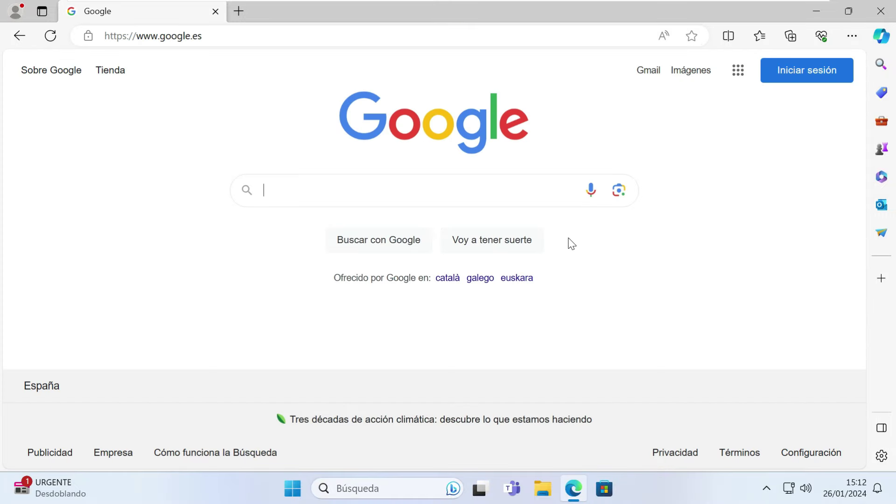
left_click(474, 194)
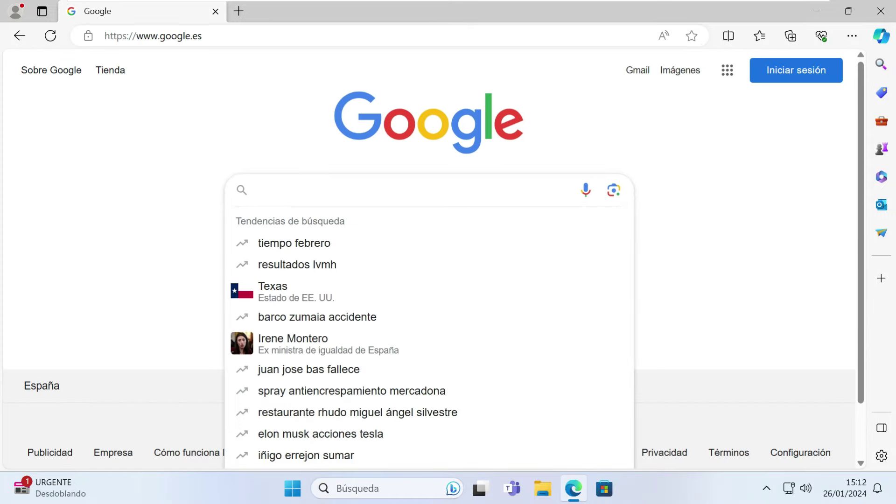
type("intel hig")
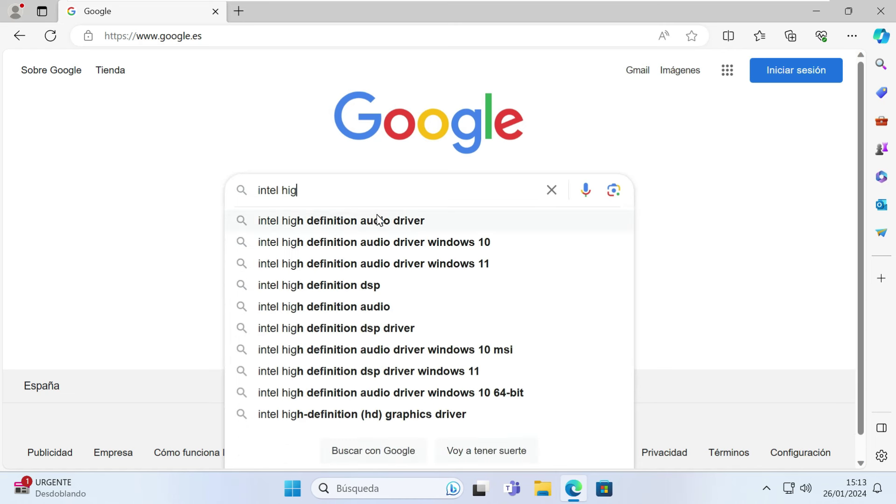
left_click(354, 221)
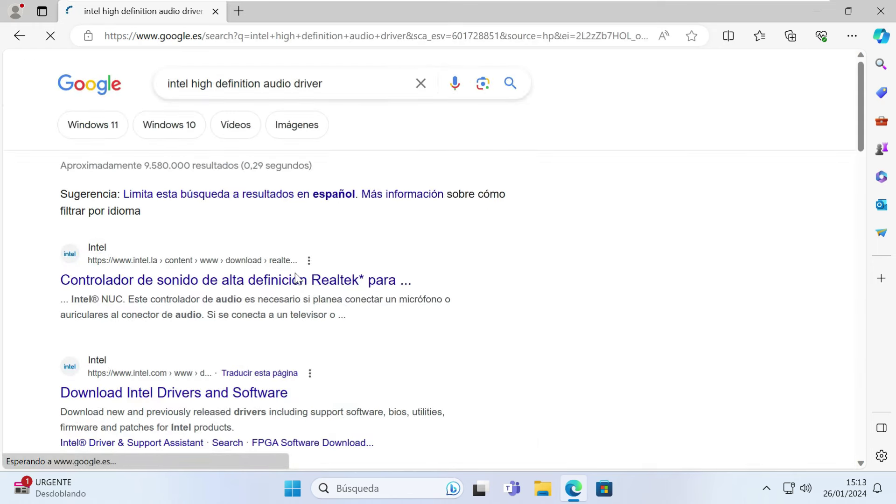
Open Intel's Realtek high definition audio driver page for legacy NUC from the search results and accept the cookies.
scroll(552, 224, "down", 3)
scroll(552, 224, "up", 3)
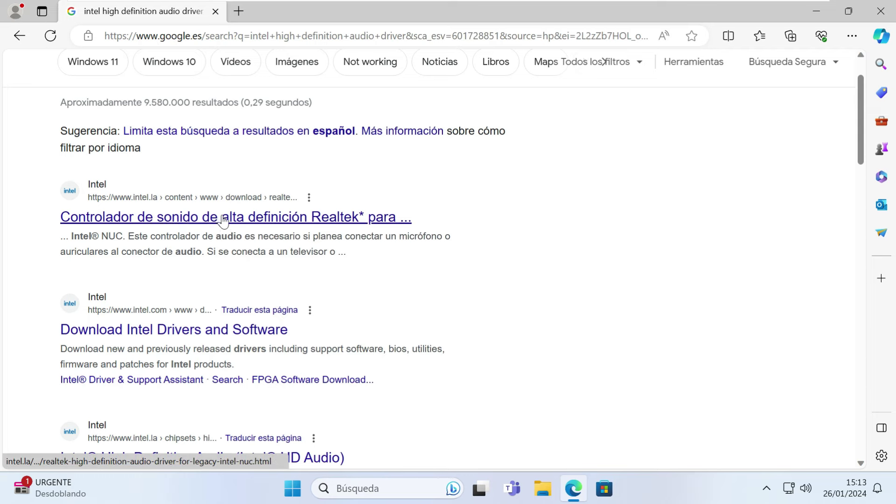
left_click(159, 220)
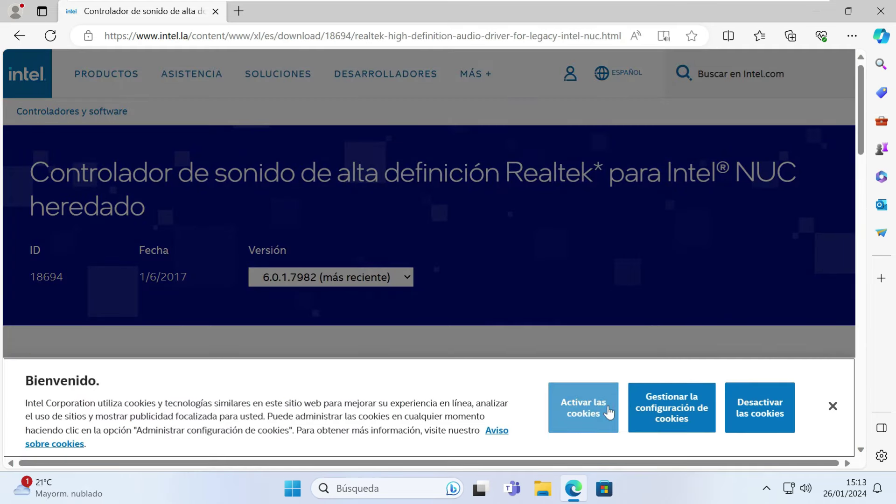
left_click(570, 411)
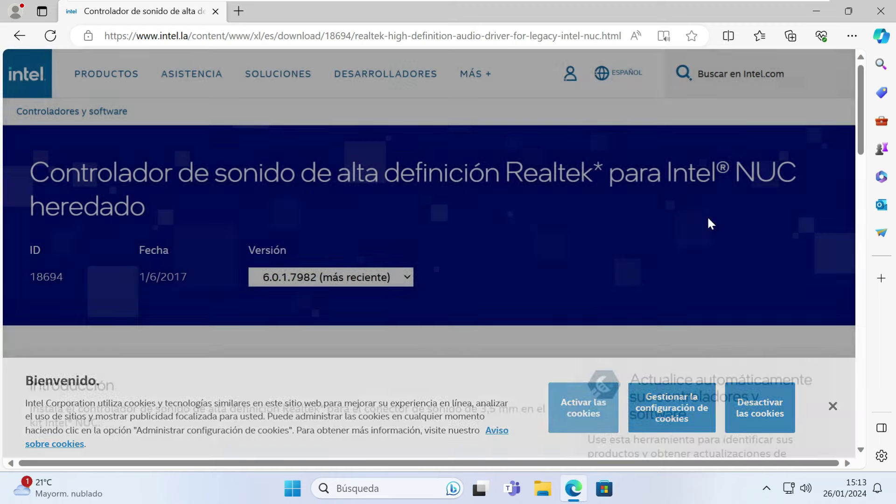
Examine which Windows versions the available download audio_win10_6.0.1.7982.zip supports.
scroll(520, 225, "down", 1)
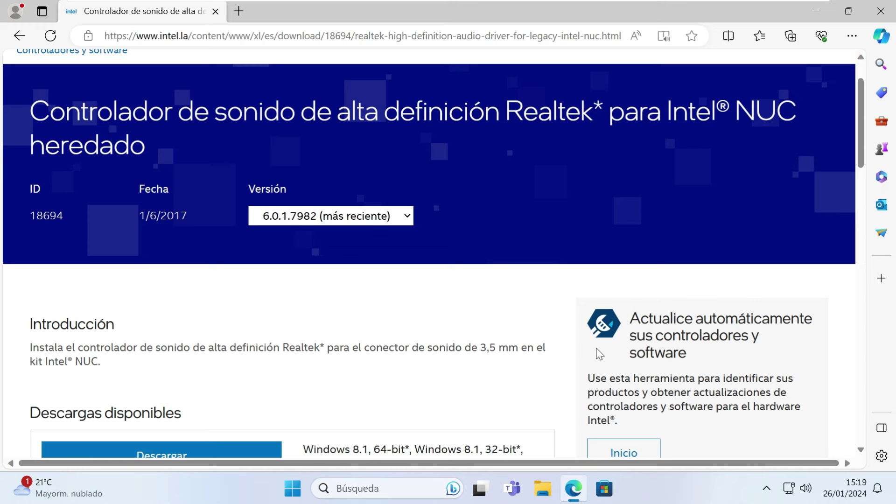
scroll(654, 341, "down", 2)
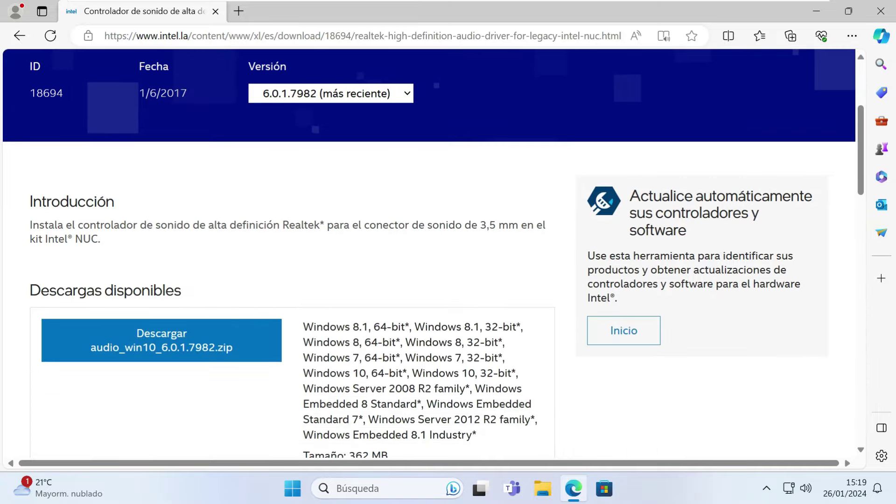
scroll(433, 252, "down", 2)
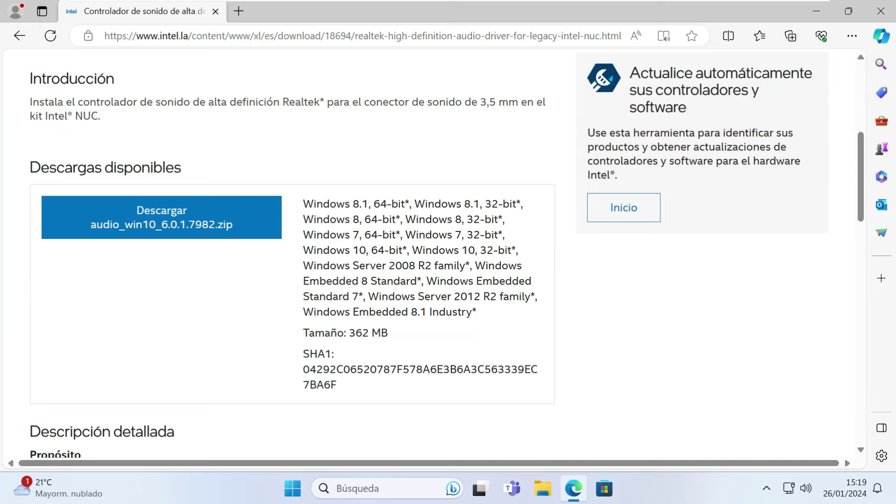
left_click_drag(304, 204, 409, 204)
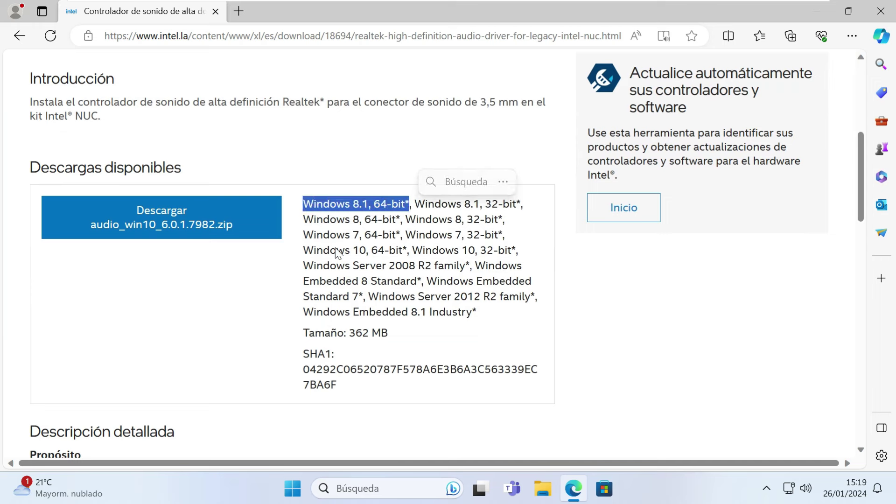
left_click_drag(303, 250, 401, 250)
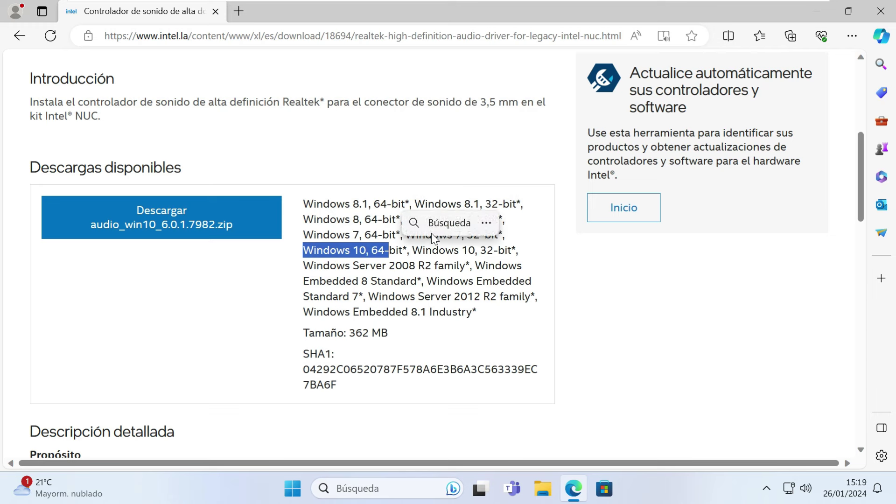
left_click(409, 252)
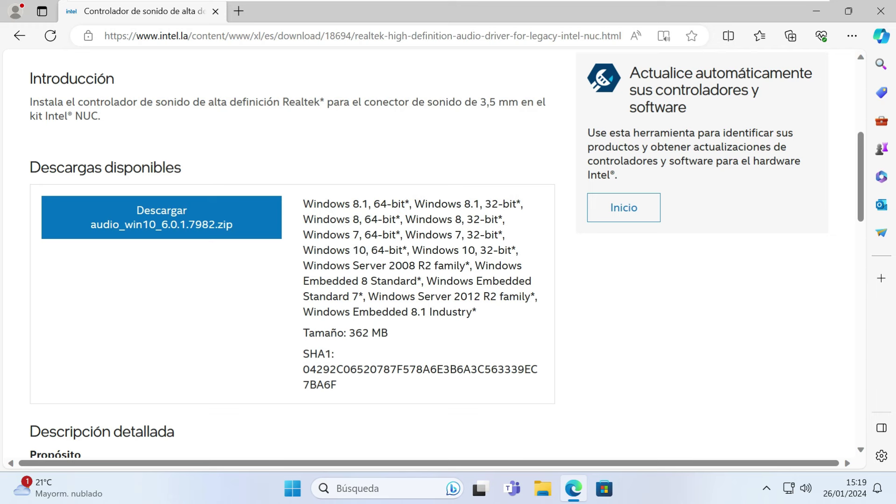
left_click_drag(303, 251, 514, 250)
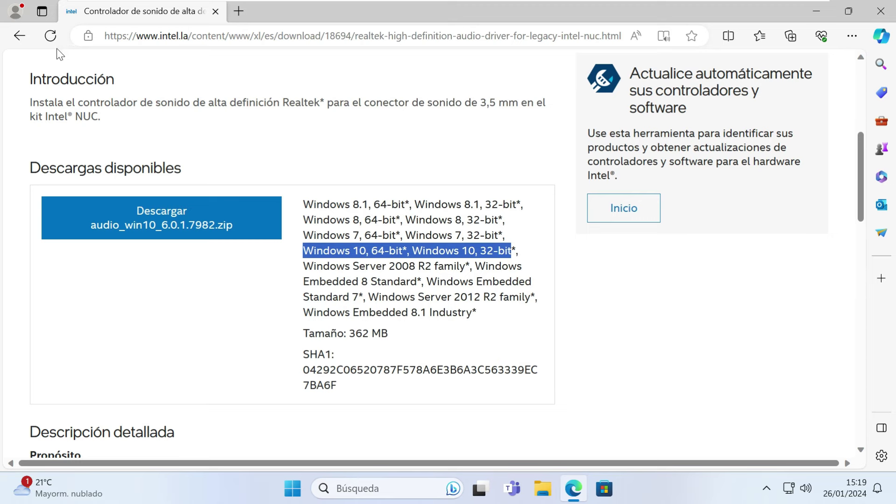
Return to Google, search for "intel high definition audio driver windows 11" and open Intel's Realtek driver page for Windows 10 and 11.
left_click(20, 40)
scroll(604, 124, "up", 2)
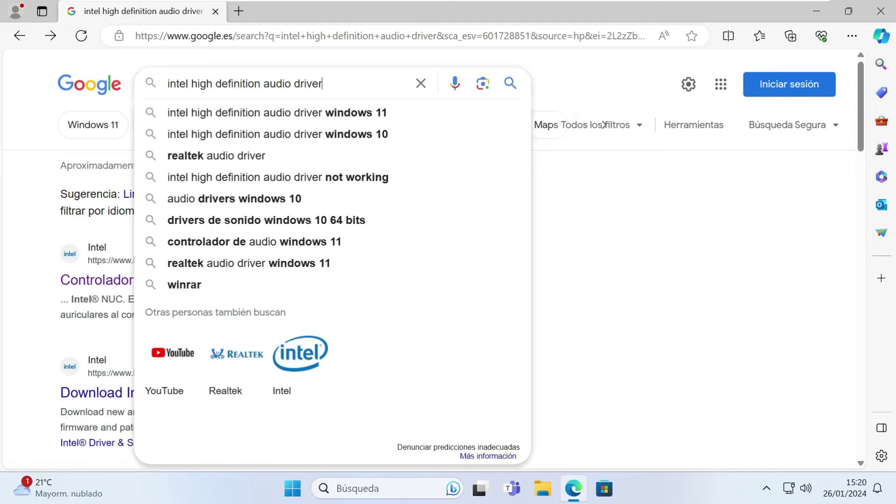
left_click(341, 112)
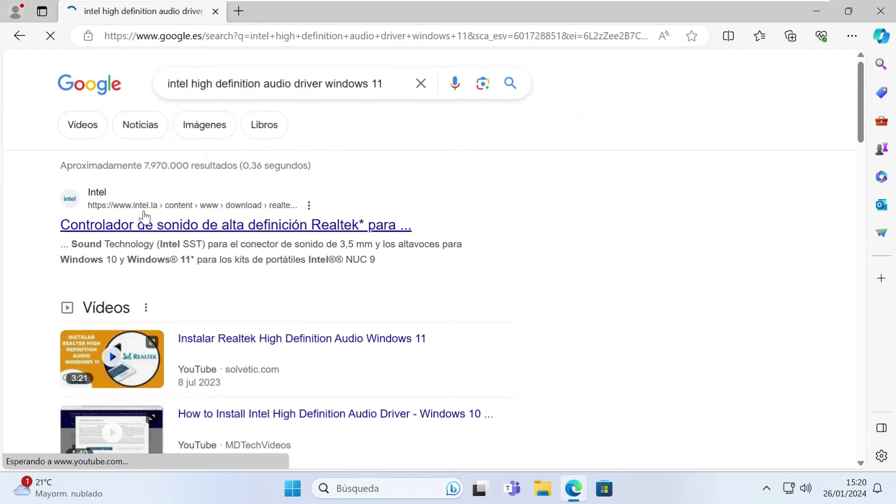
left_click(242, 232)
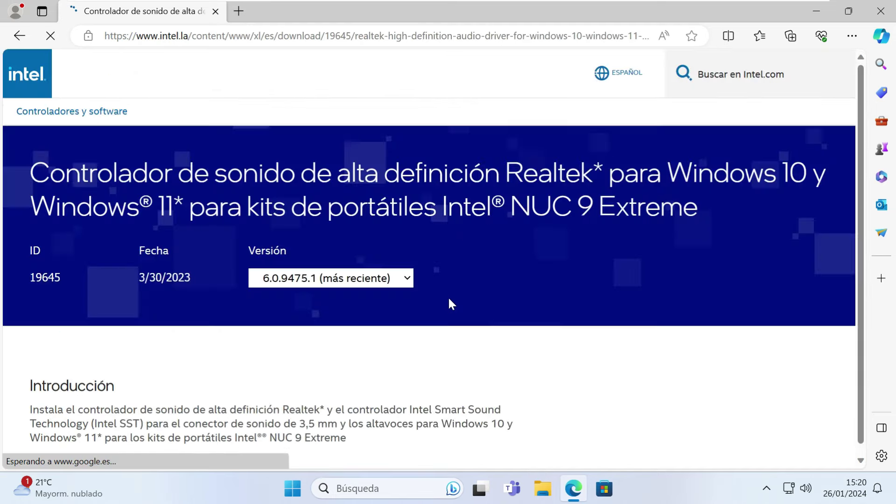
Check the supported Windows versions and download Audio-Win10_Win11-6.0.9475.1.zip, accepting Intel's software license agreement.
scroll(464, 243, "down", 4)
scroll(466, 250, "down", 2)
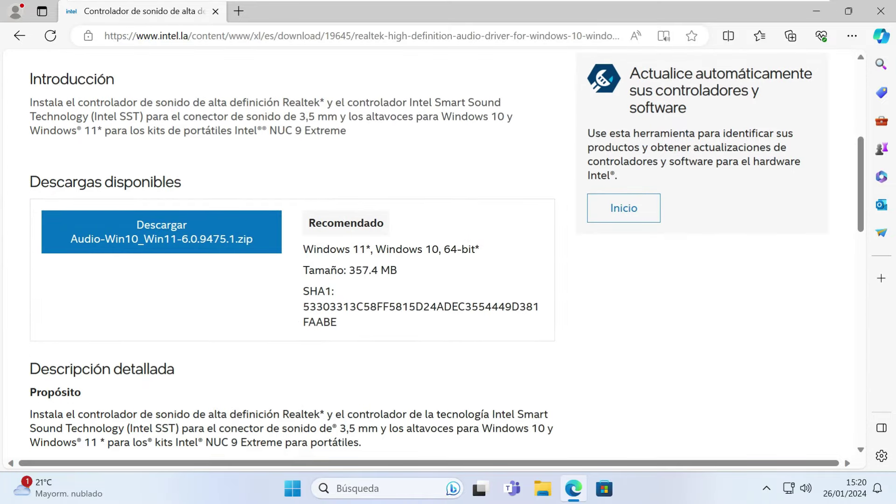
left_click_drag(313, 250, 486, 262)
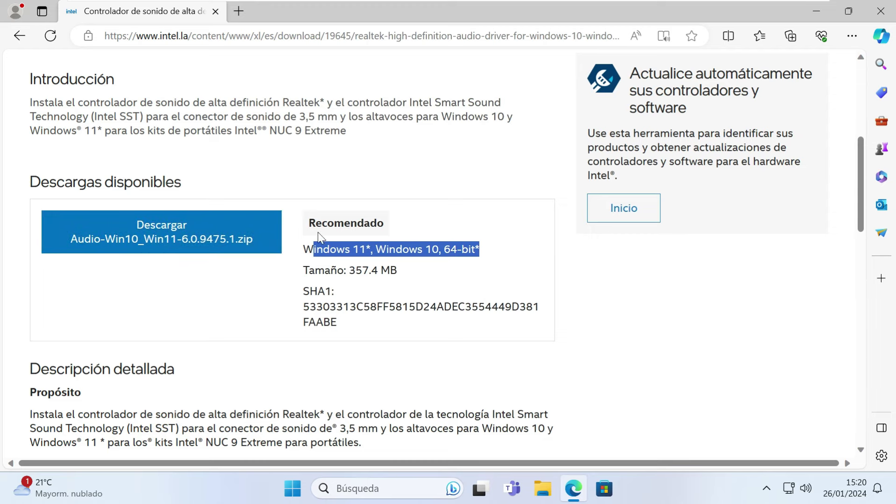
left_click(147, 241)
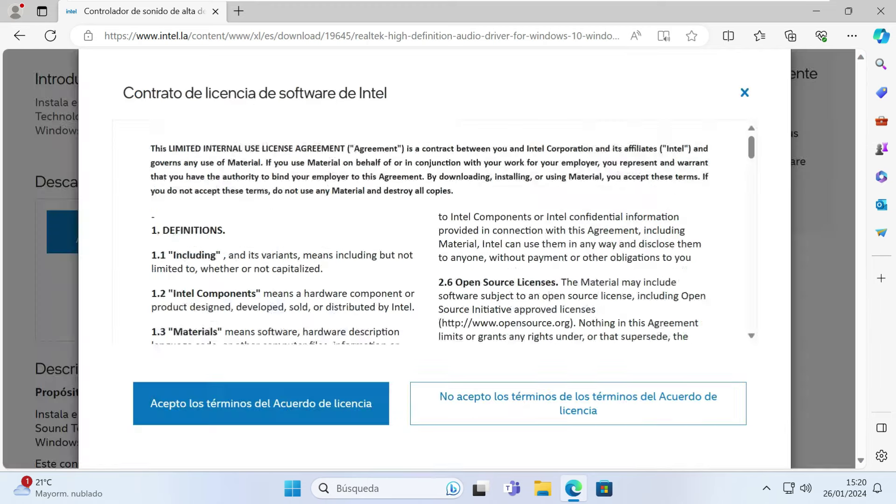
left_click(266, 405)
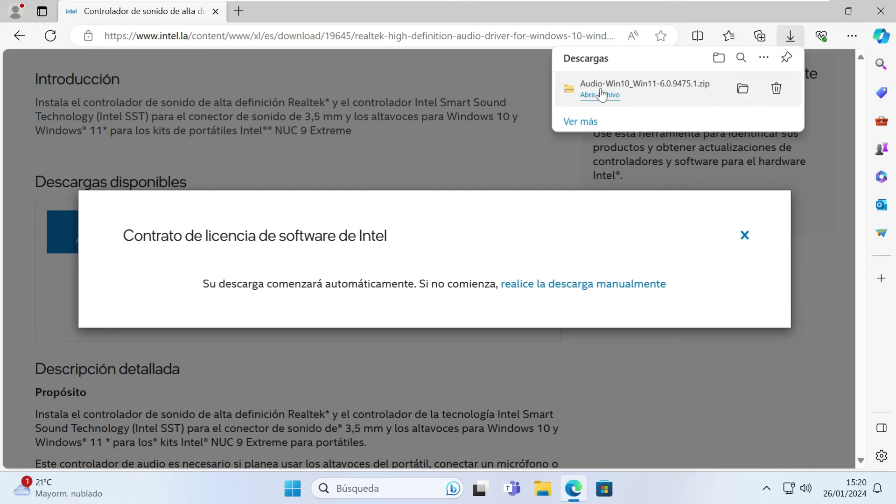
Open the downloaded Audio-Win10_Win11-6.0.9475.1 archive in a maximized window and try to run its Setup application.
key("Return")
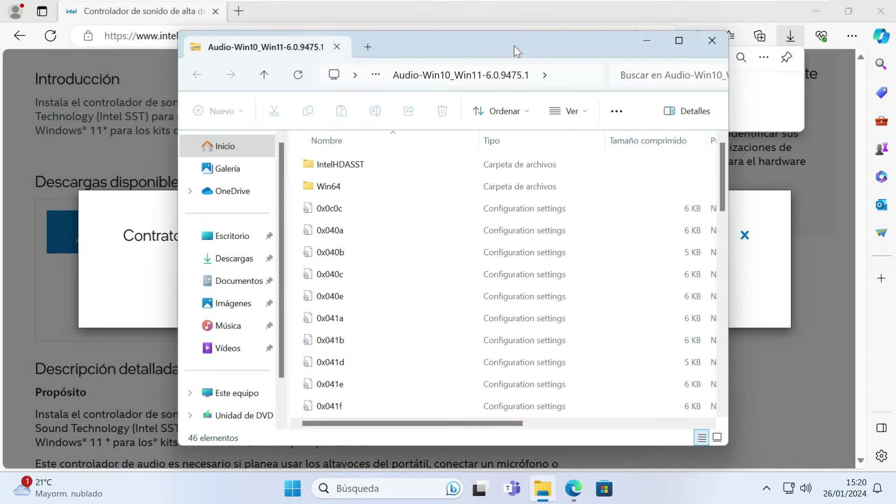
double_click(511, 47)
scroll(273, 210, "down", 10)
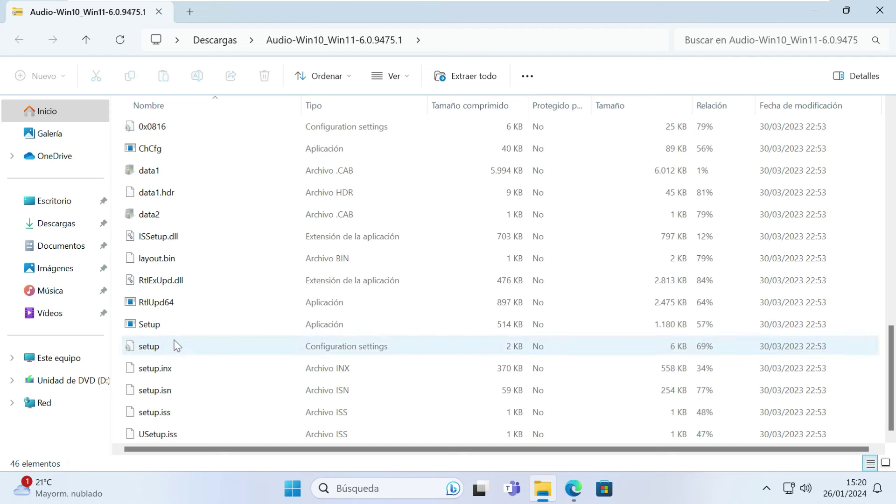
left_click(178, 325)
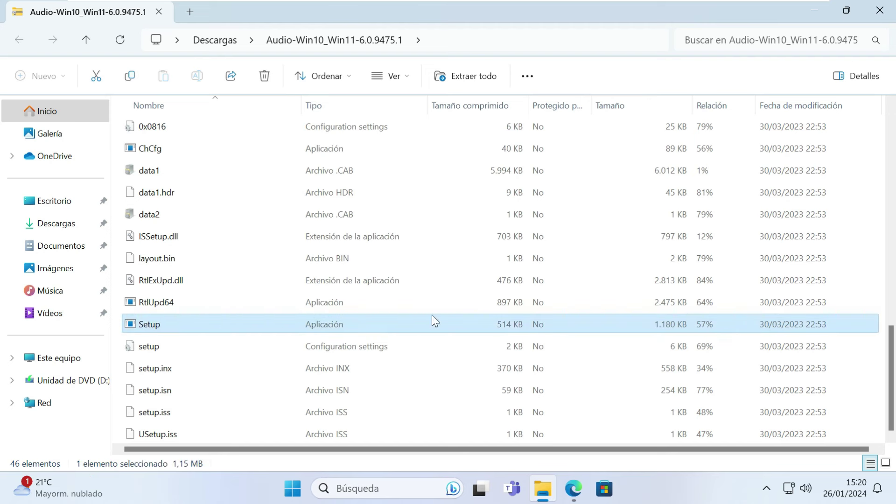
double_click(196, 329)
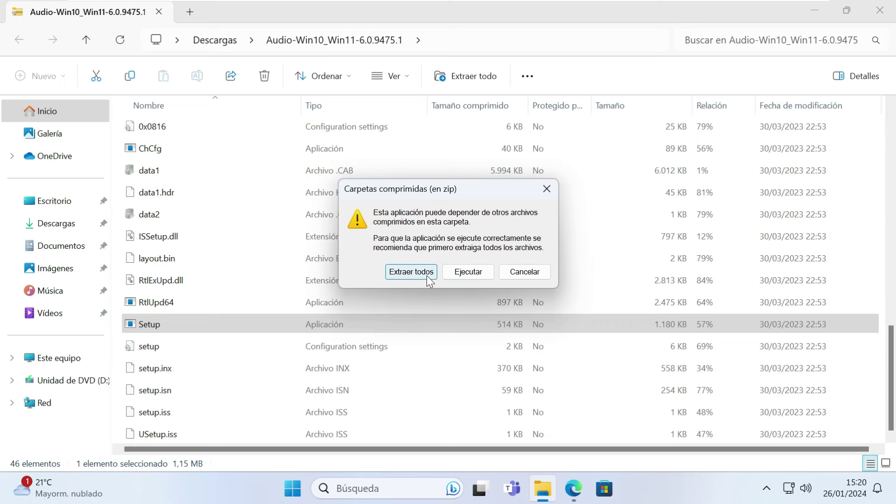
Extract all the archive's files to the Audio-Win10_Win11-6.0.9475.1 folder in Downloads, showing the extracted files on completion.
left_click(411, 272)
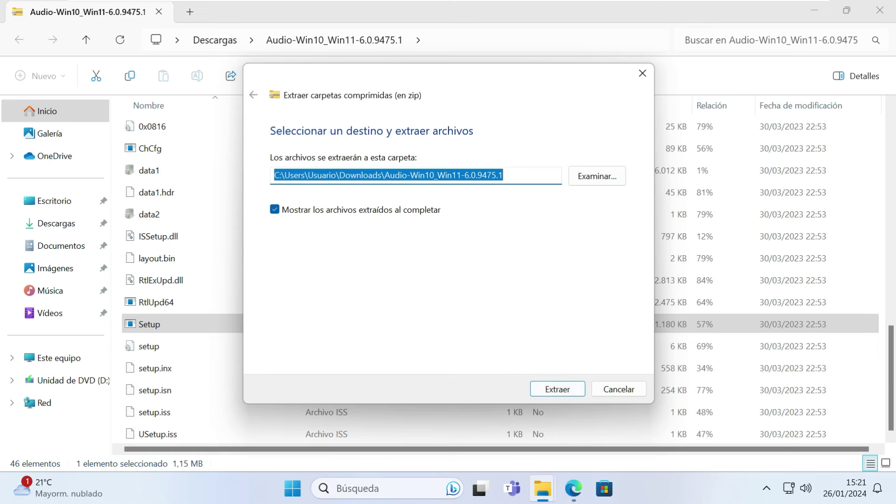
left_click(543, 390)
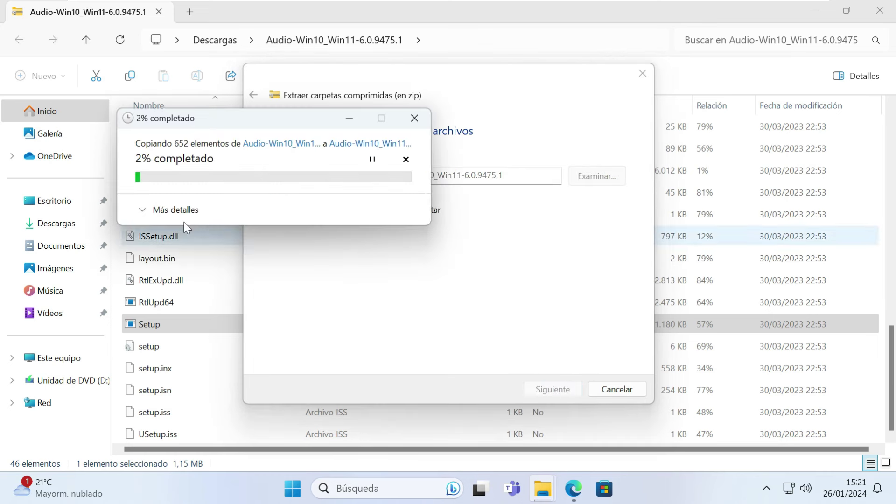
left_click(181, 214)
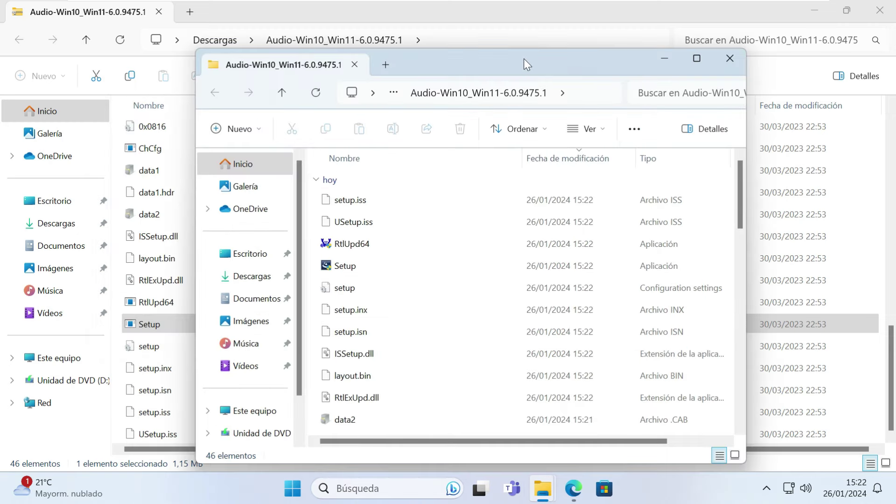
Maximize the extracted Audio-Win10_Win11-6.0.9475.1 folder window, run its Setup application and allow it to make changes to the device.
double_click(523, 58)
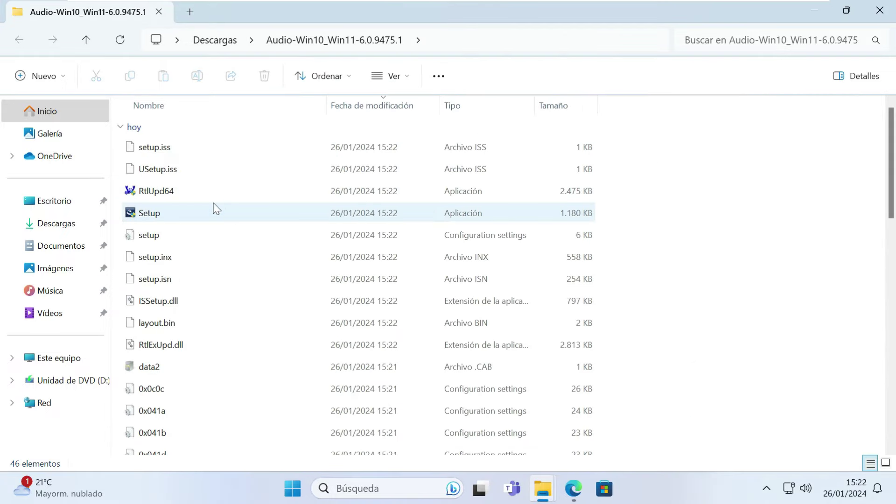
left_click(205, 213)
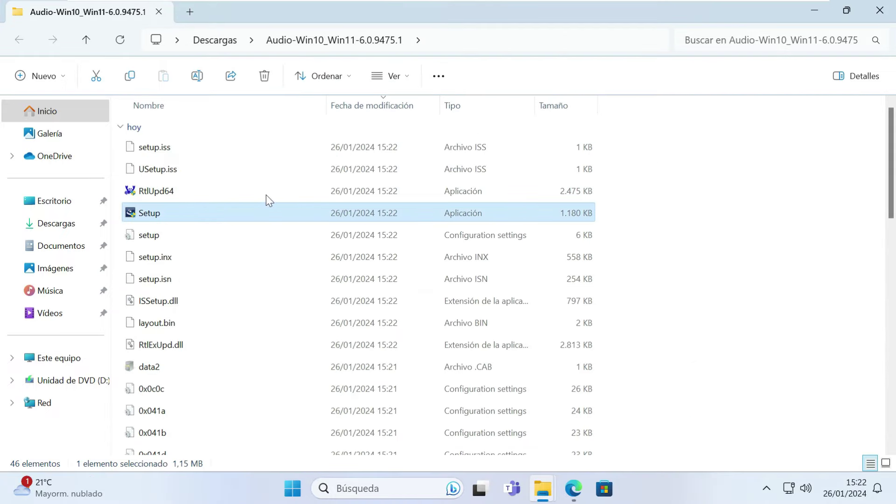
double_click(181, 217)
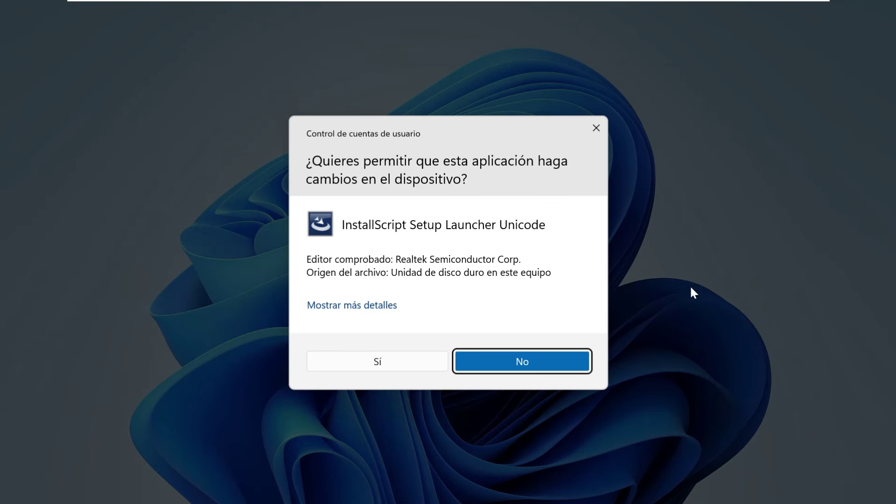
left_click(347, 358)
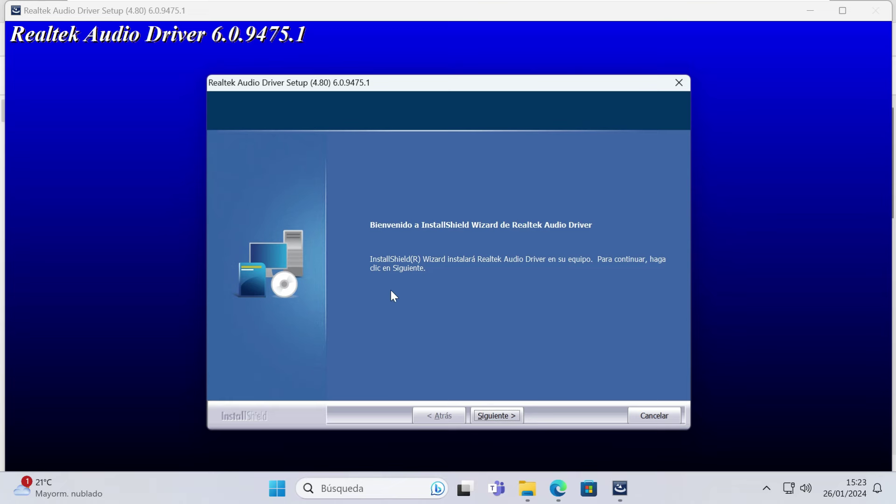
Install the Realtek Audio Driver, finish the wizard with an immediate restart and postpone the Windows setup reminder for 3 days.
left_click(490, 416)
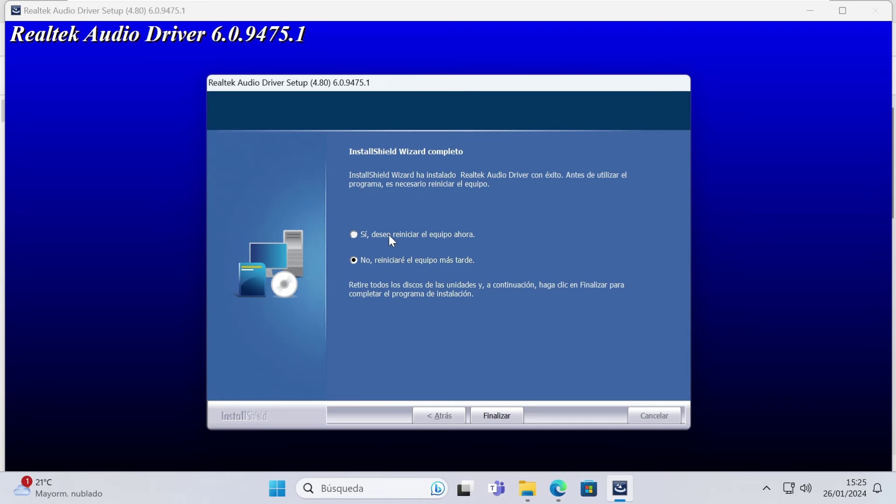
left_click(510, 415)
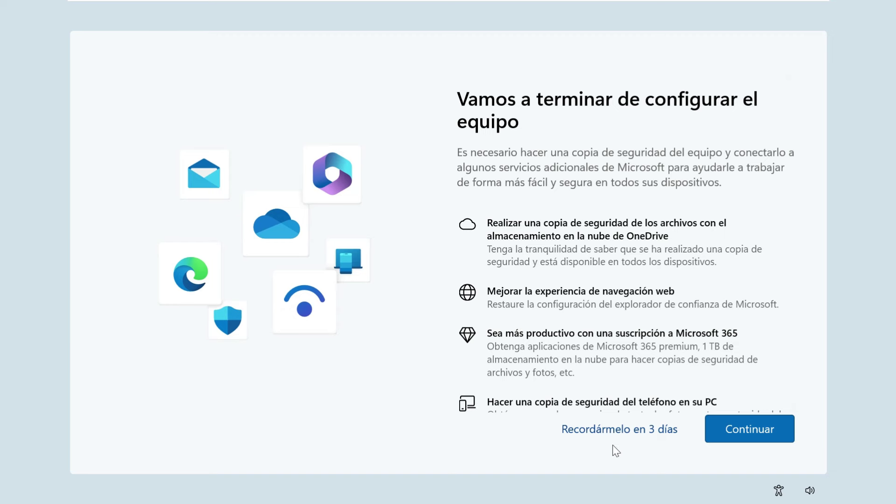
left_click(616, 430)
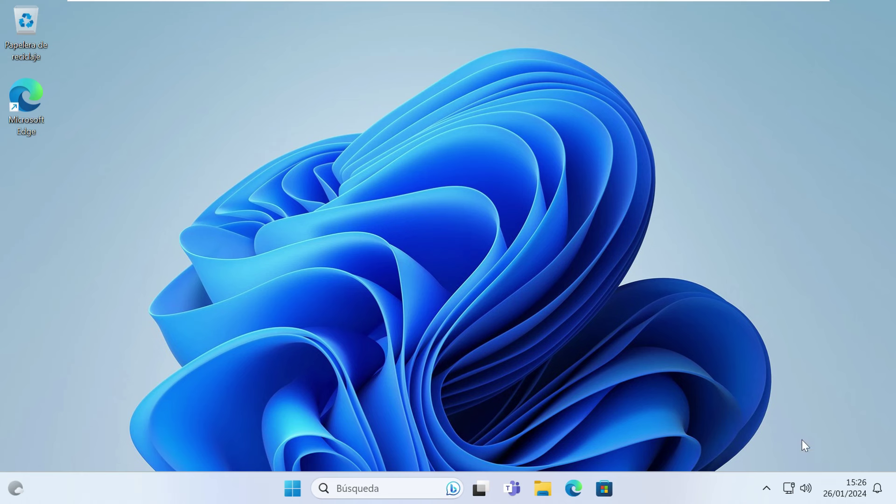
Lower the system volume to about half in the quick settings and close them.
key("super+a")
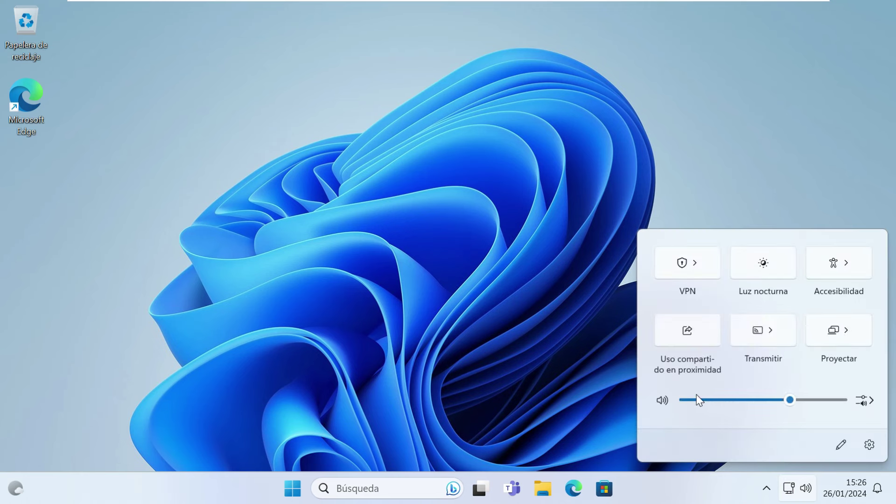
mouse_move(772, 398)
left_mouse_down()
mouse_move(784, 399)
mouse_move(757, 404)
left_mouse_up()
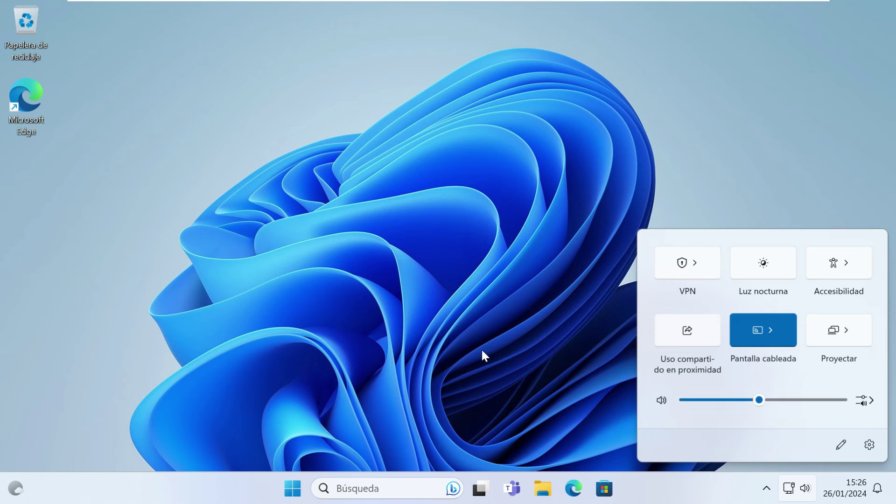
left_click(484, 162)
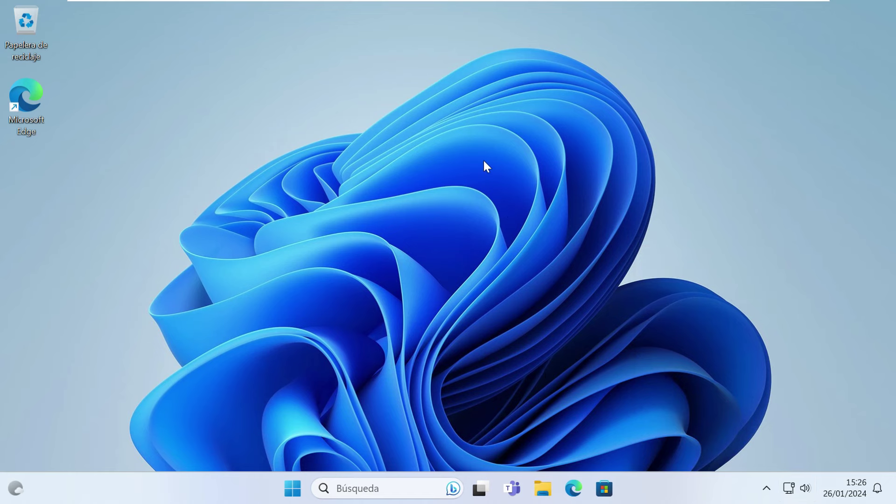
Open the computer administration console for Este equipo, maximize it and widen its console tree to show the full names.
key("super+e")
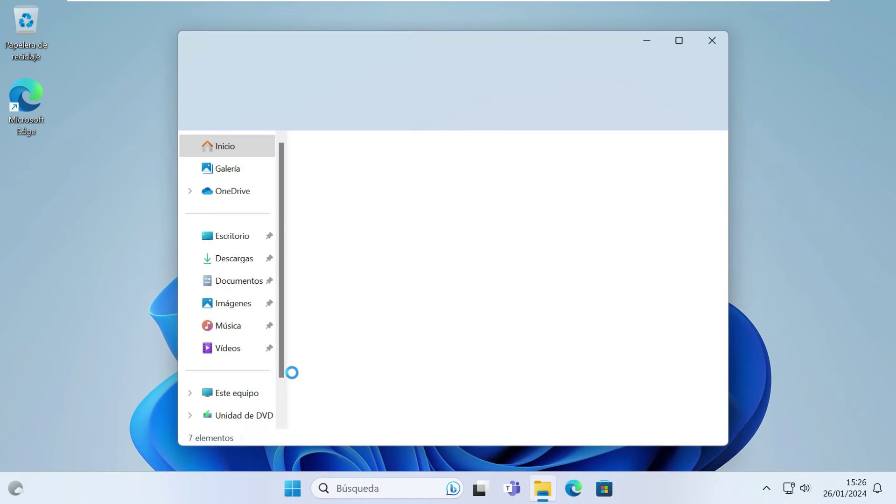
left_click(223, 394)
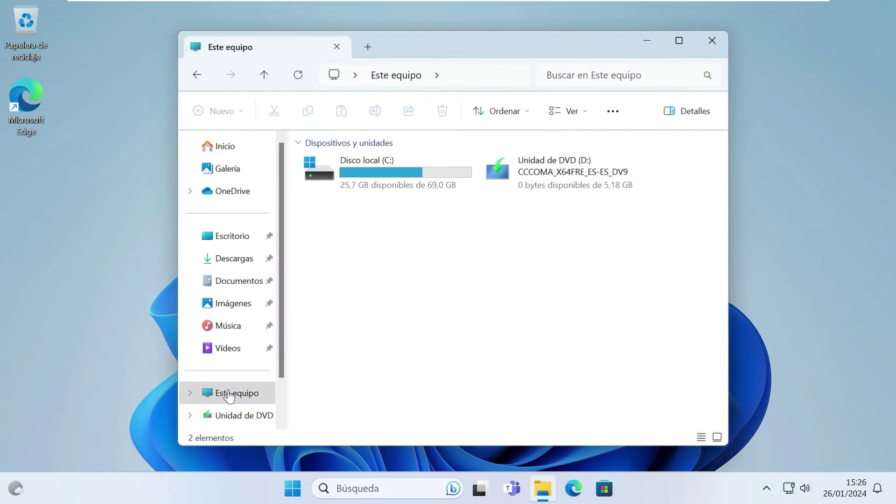
right_click(224, 395)
left_click(312, 376)
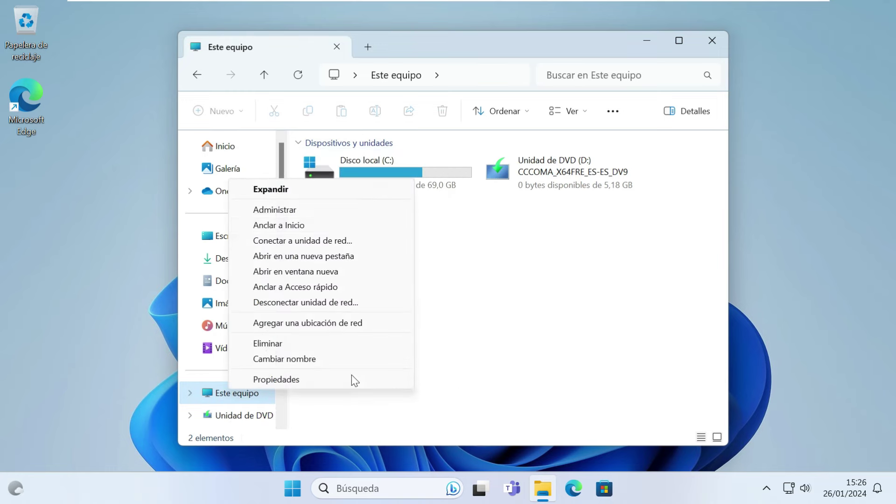
left_click(332, 211)
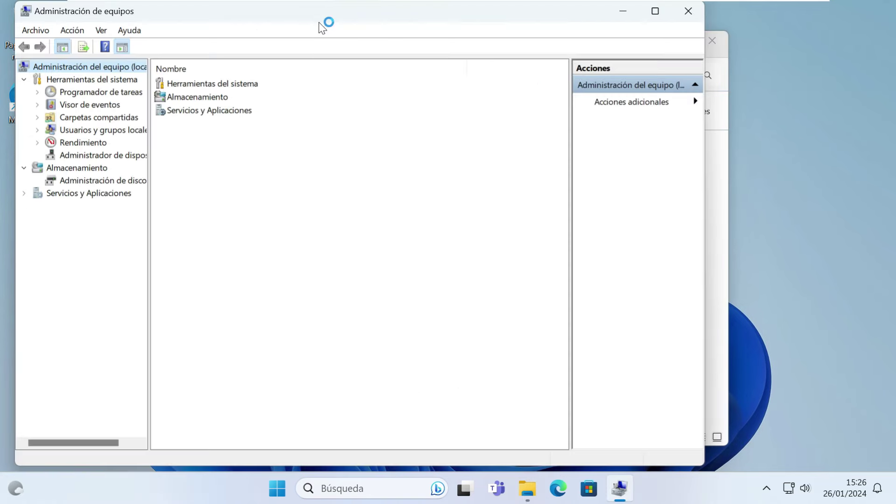
double_click(323, 14)
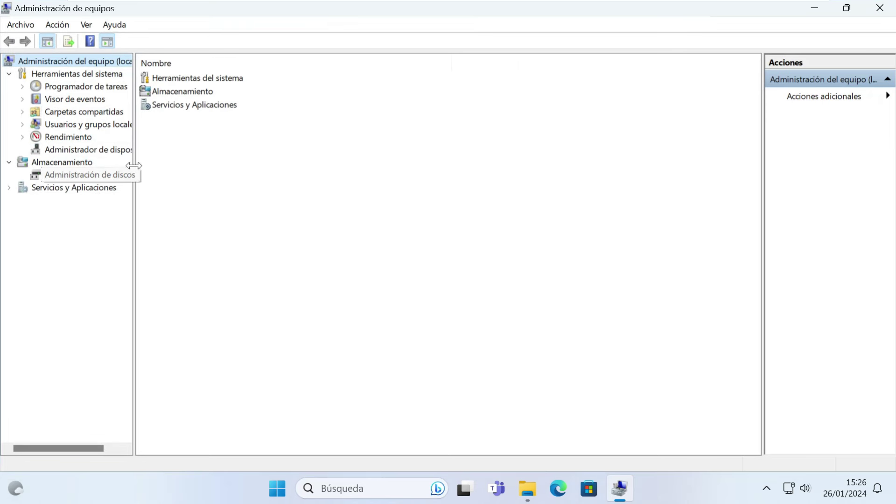
left_click_drag(133, 166, 202, 166)
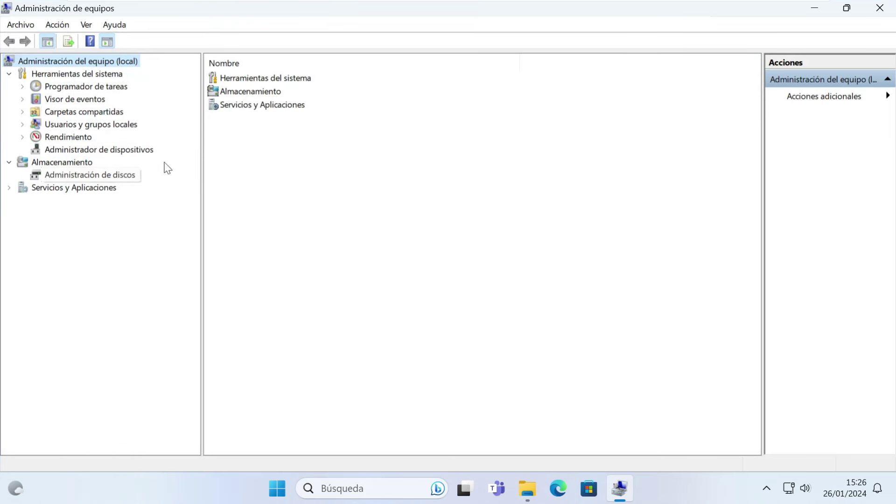
Open Administrador de dispositivos and select Dispositivo de High Definition Audio under Controladoras de sonido y vídeo y dispositivos de juego.
left_click(99, 152)
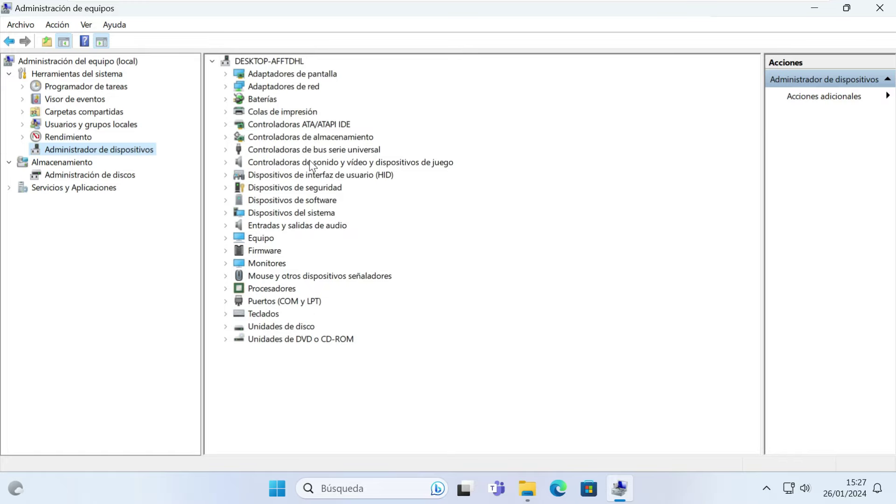
left_click(354, 161)
left_click(225, 163)
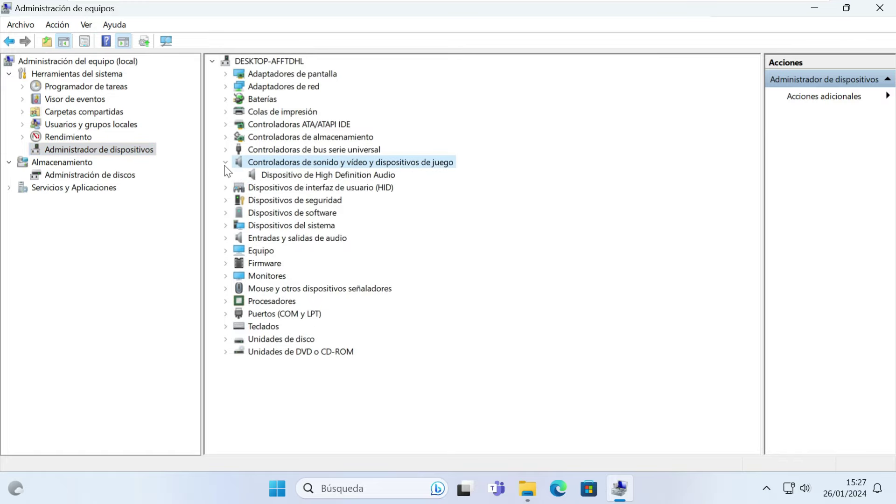
left_click(293, 176)
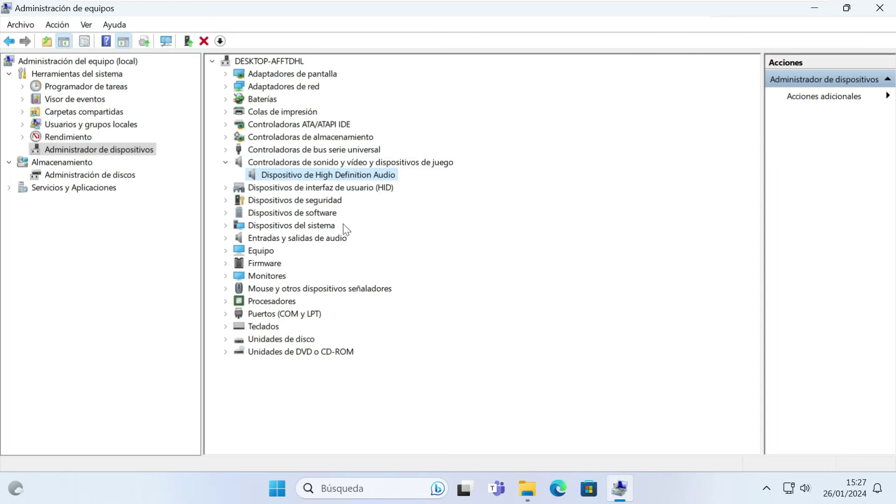